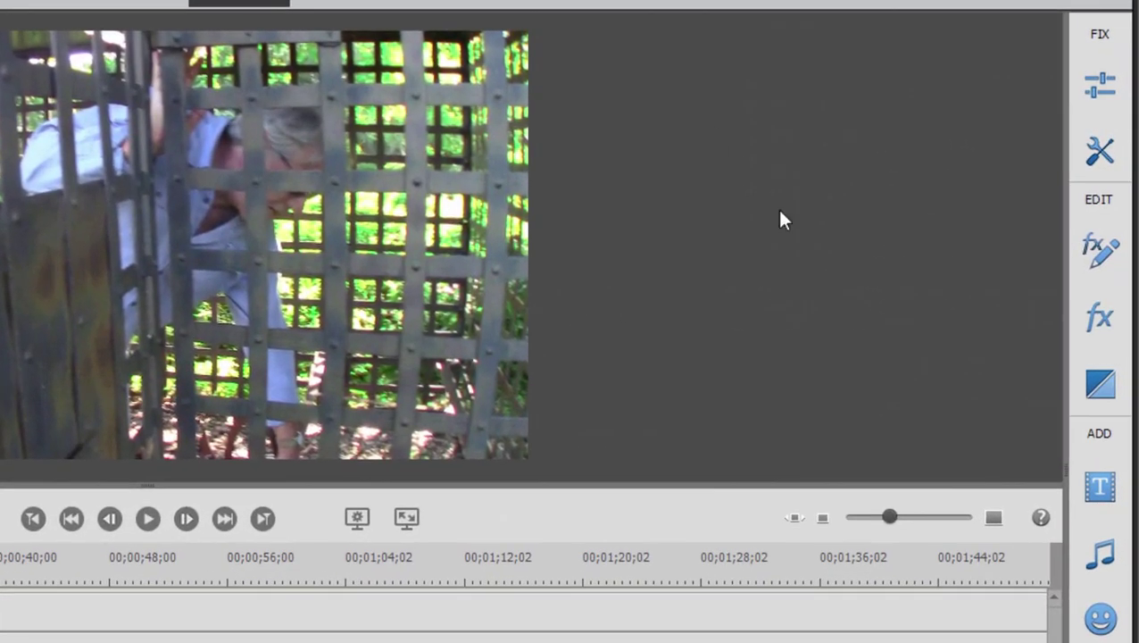
Step: Filter video transitions to Wipe and drop CheckerBoard between Florida-Spring-007 and Florida-Spring-008
left_click(1101, 401)
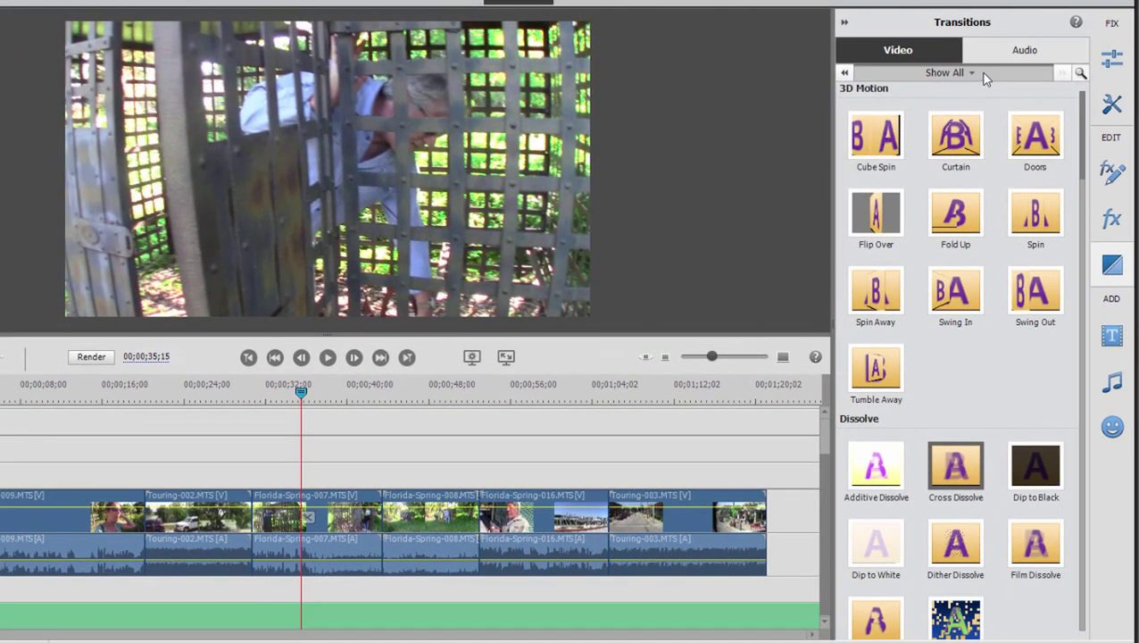
left_click(982, 77)
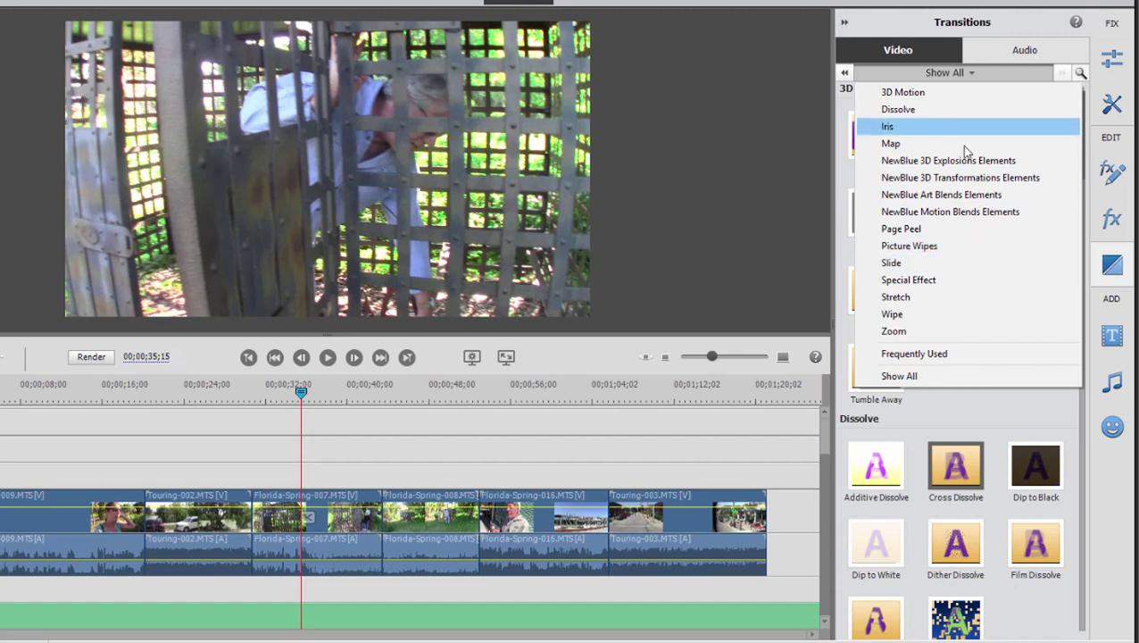
left_click(930, 324)
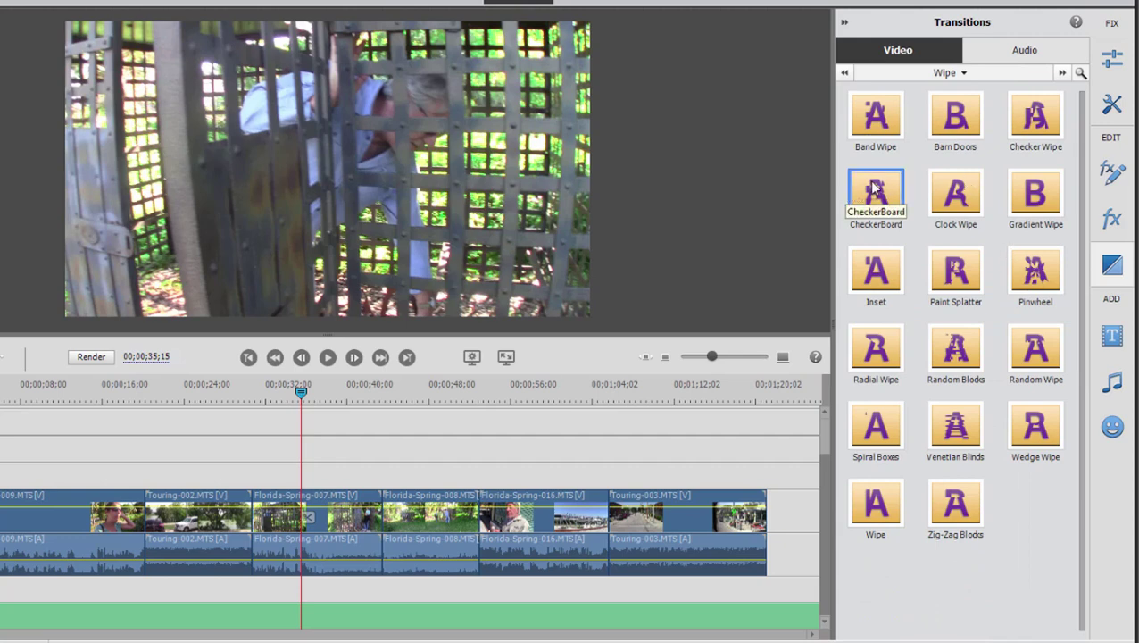
left_click_drag(879, 185, 393, 526)
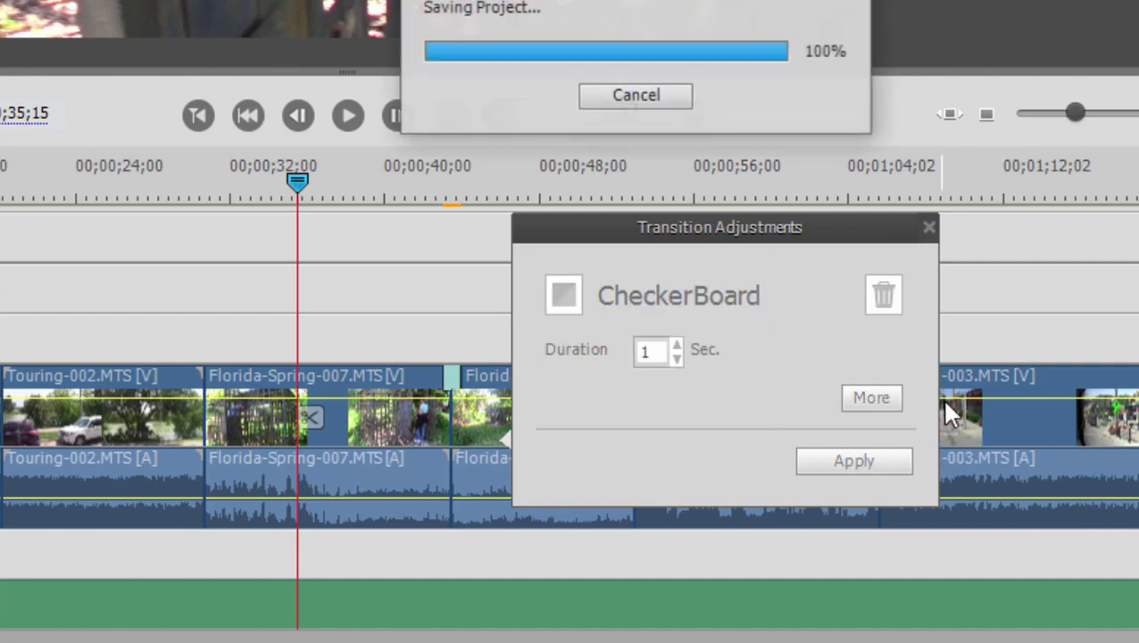
Step: Reopen the CheckerBoard transition's adjustments and change its duration from 1 to 2 seconds
left_click(928, 227)
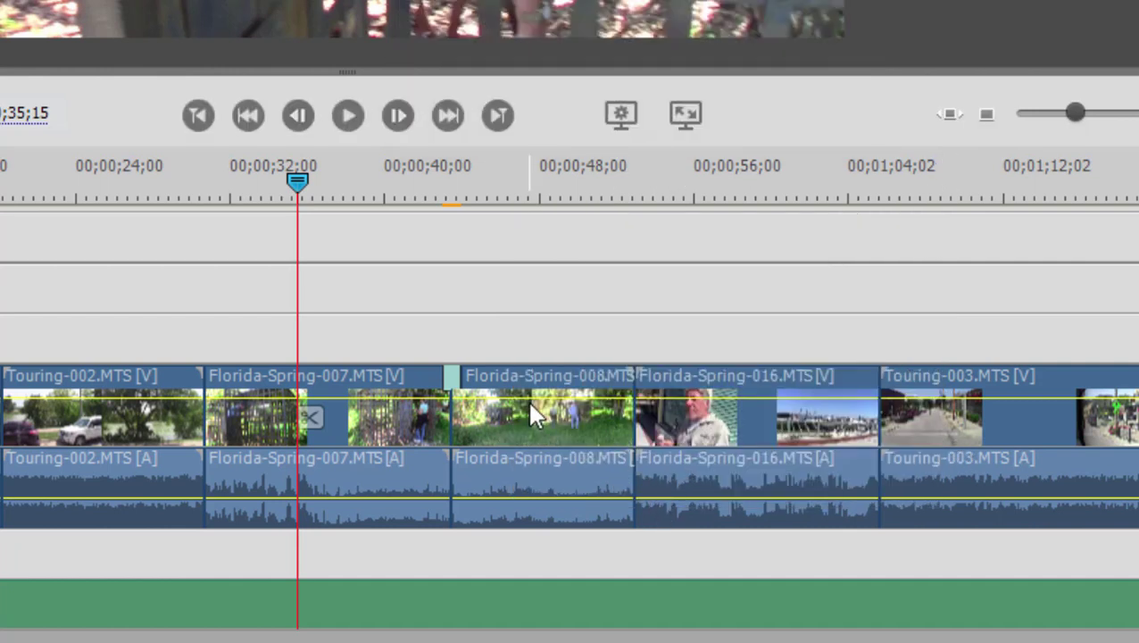
double_click(447, 379)
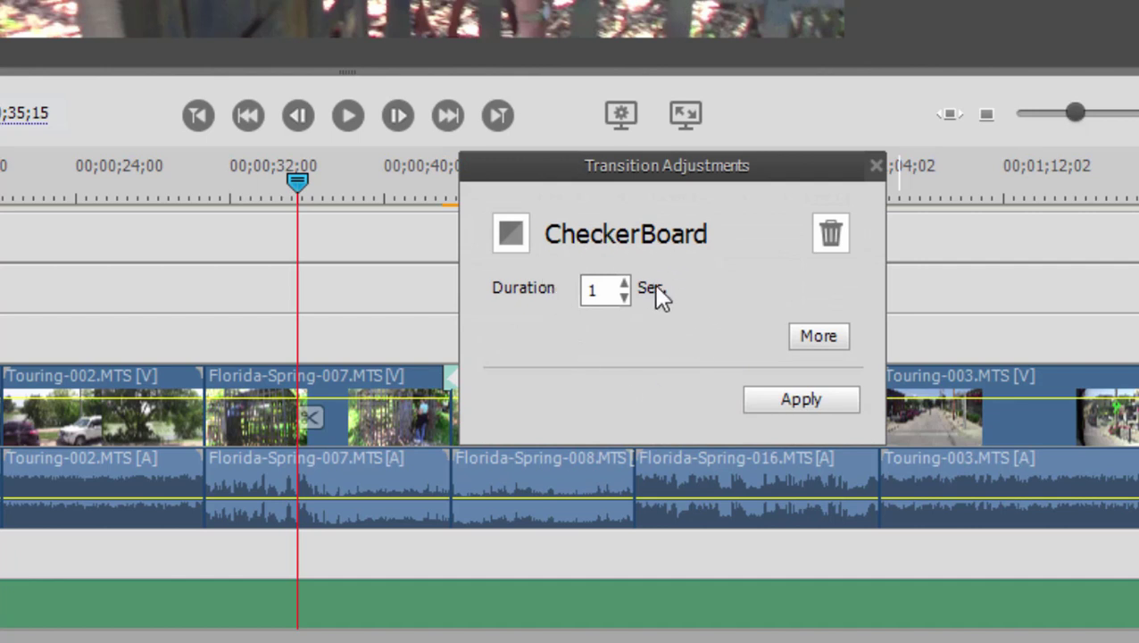
double_click(597, 282)
type("4")
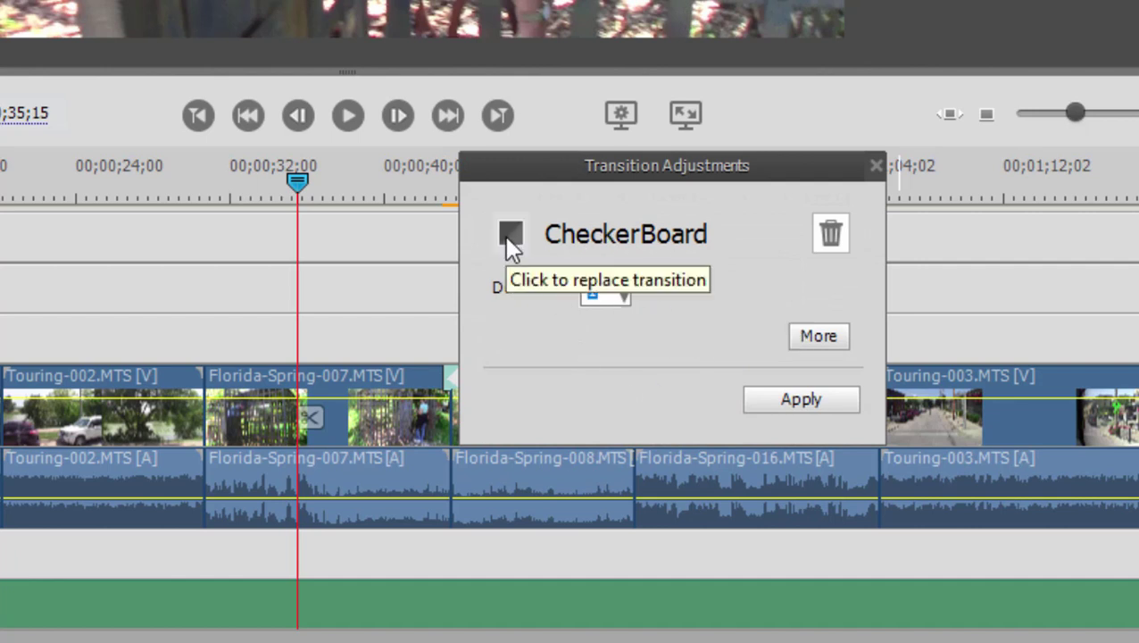
key("BackSpace")
type("2")
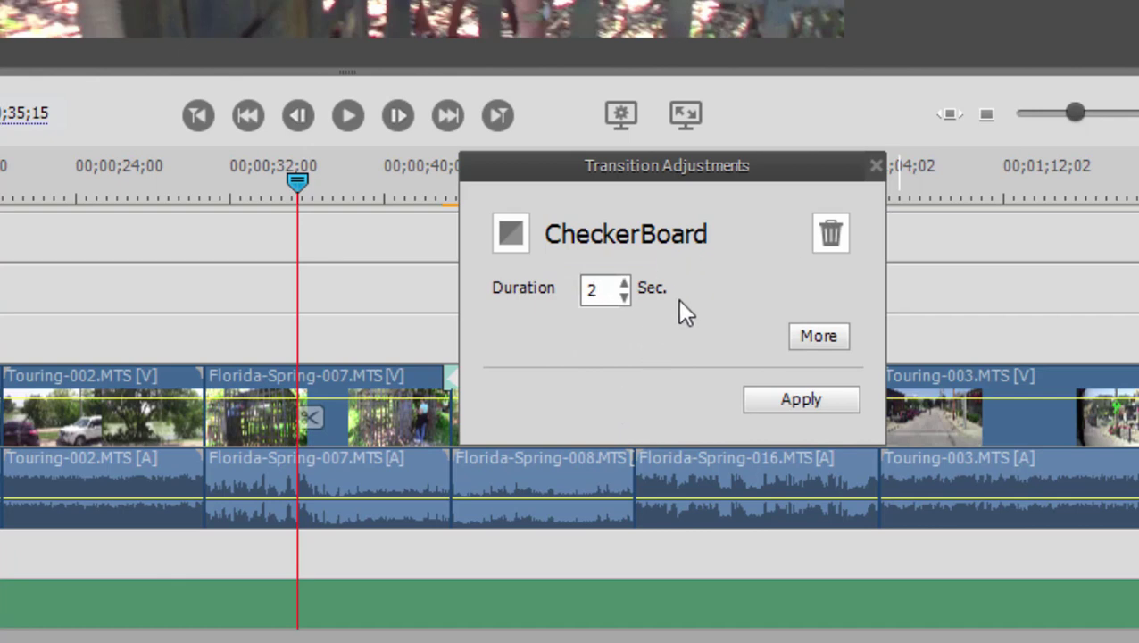
Step: Expand the transition's additional settings and move the playhead into the CheckerBoard transition
left_click(834, 339)
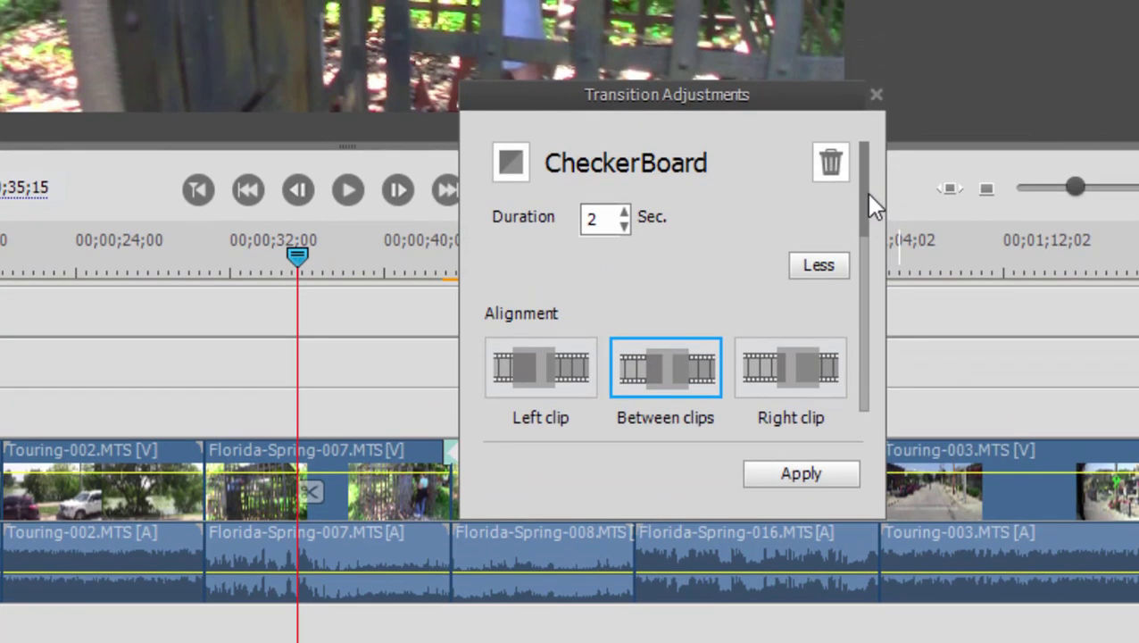
left_click_drag(868, 196, 864, 385)
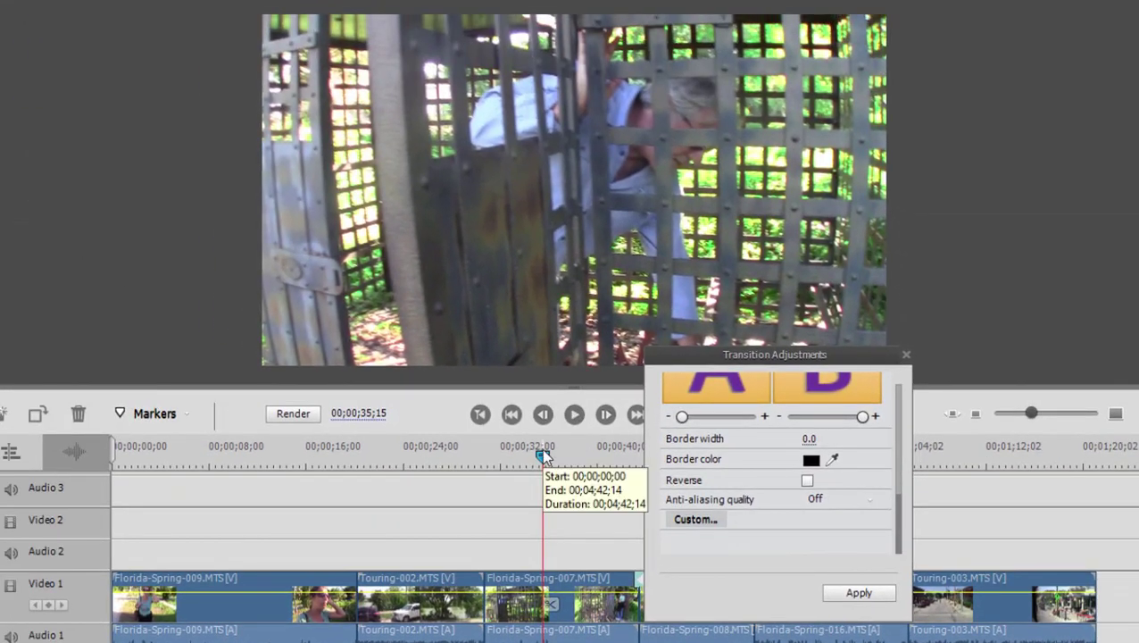
left_click_drag(543, 453, 646, 478)
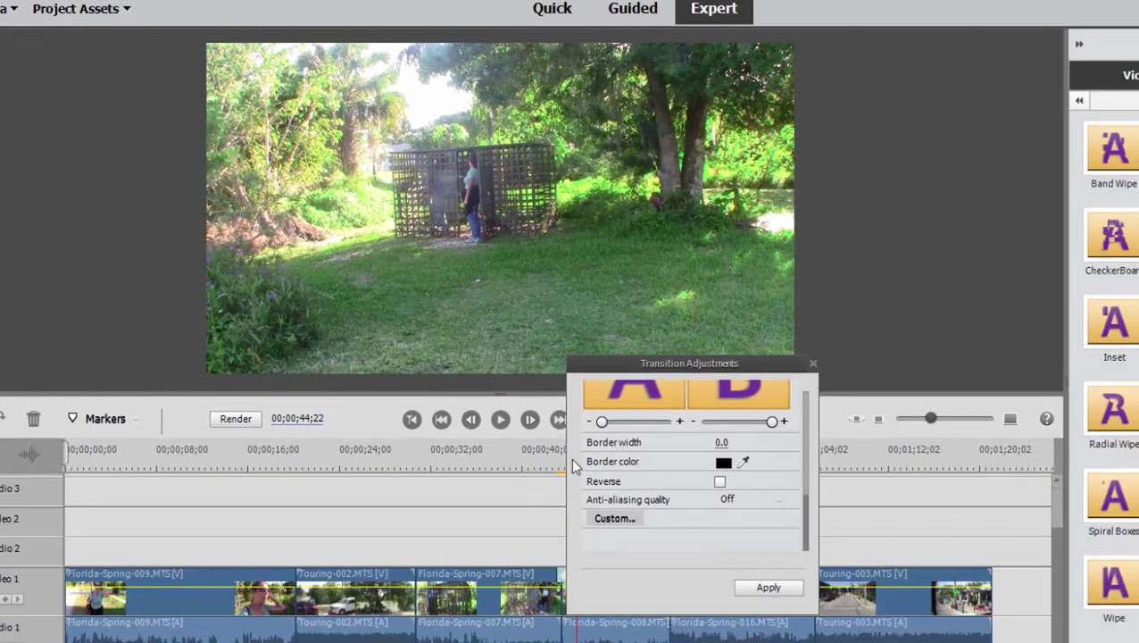
left_click(560, 458)
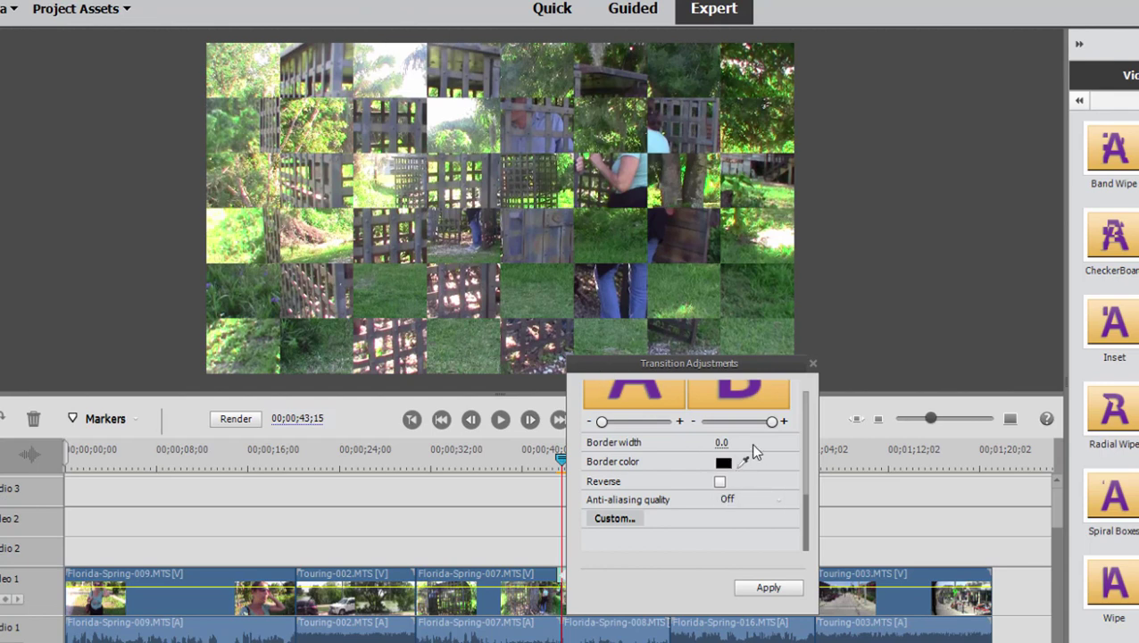
Step: Set the checkerboard border width to 0 and enable Reverse for the wipe
left_click_drag(720, 442, 750, 442)
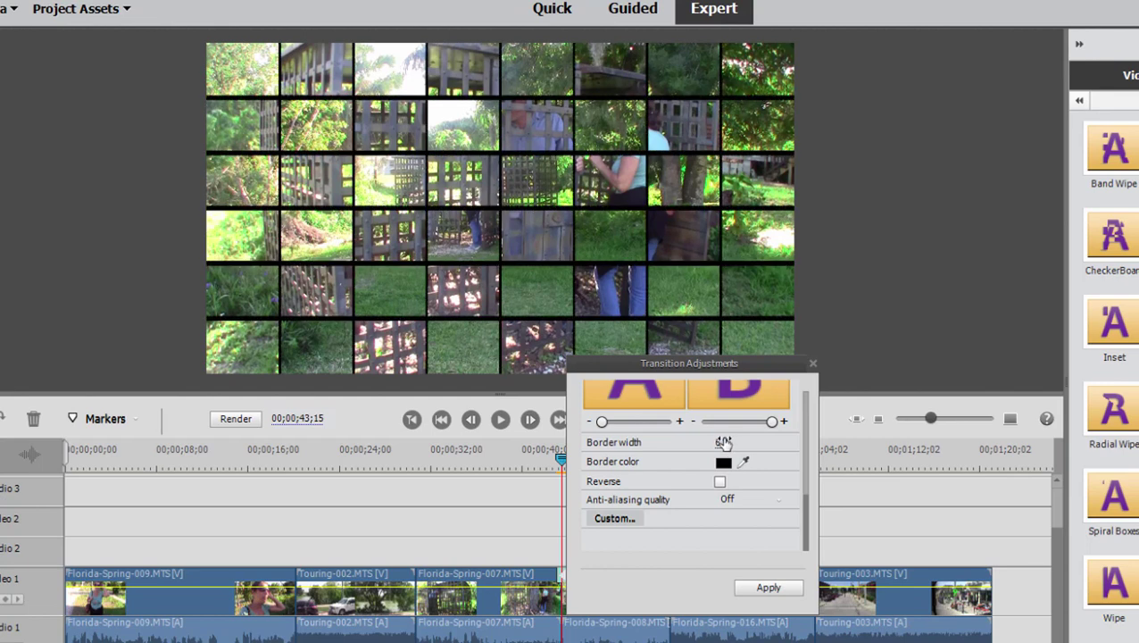
left_click(725, 442)
type("0")
key("Return")
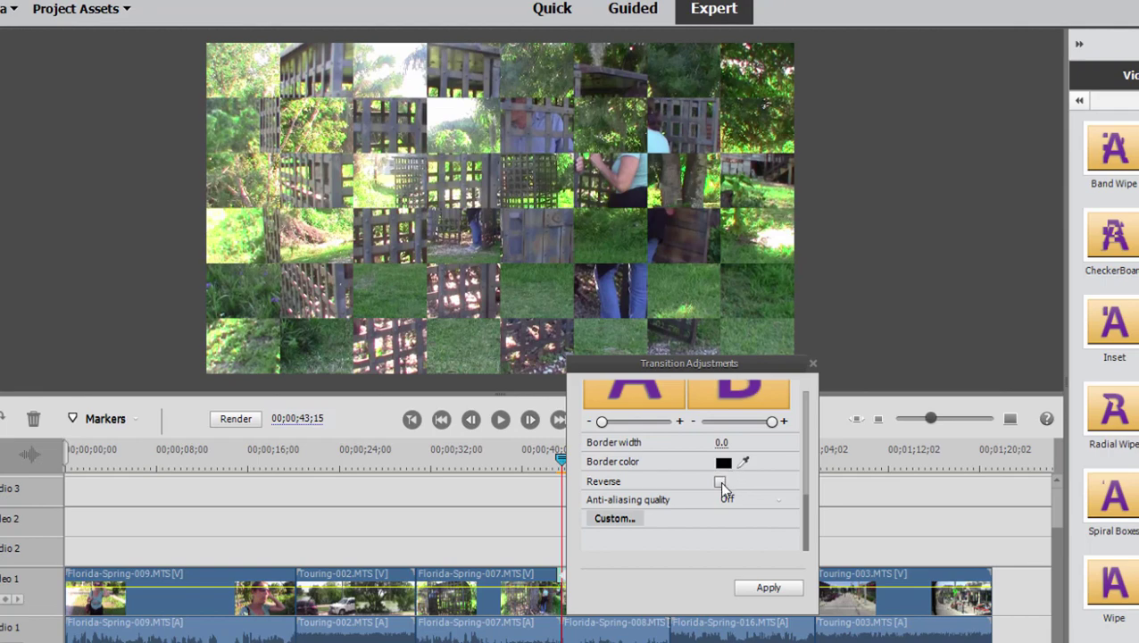
left_click_drag(561, 457, 559, 458)
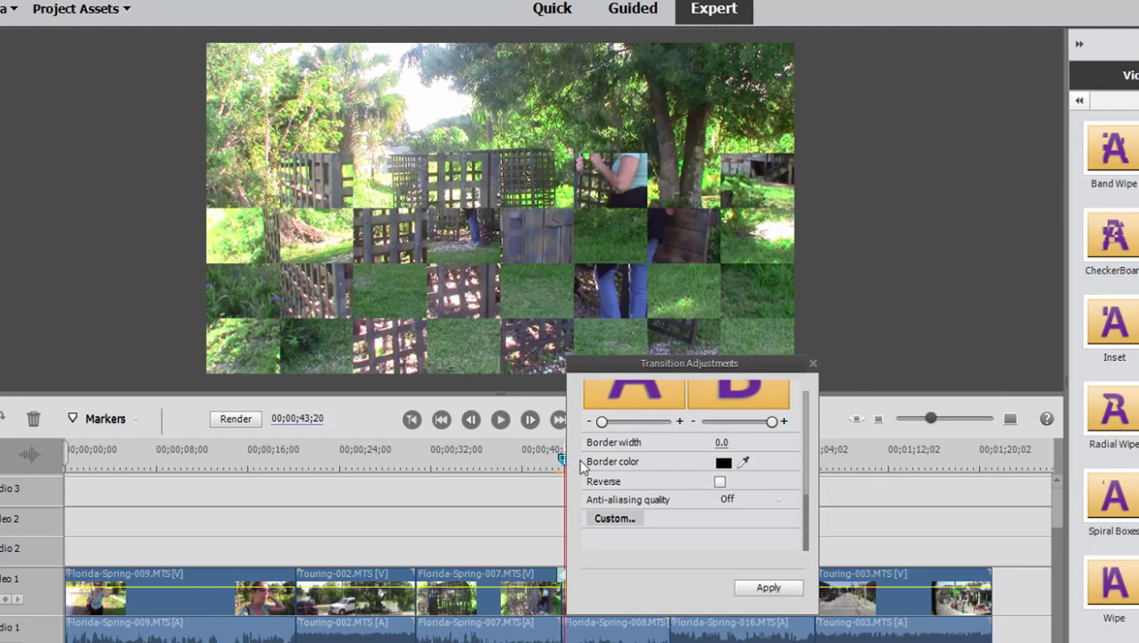
left_click(719, 482)
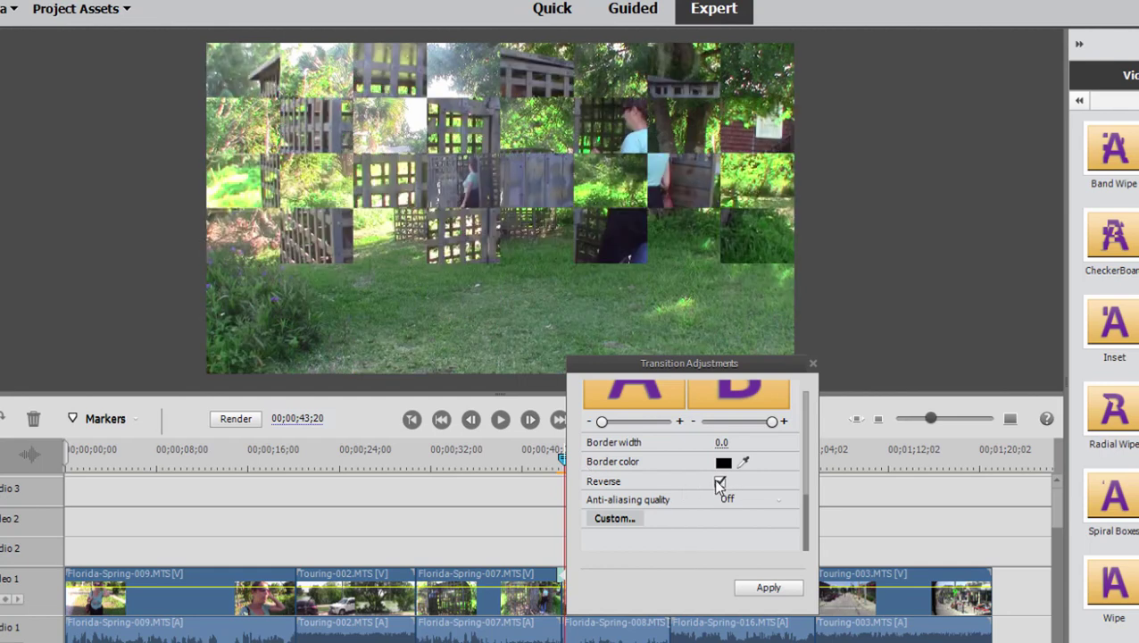
mouse_move(561, 457)
left_mouse_down()
mouse_move(574, 465)
mouse_move(562, 461)
left_mouse_up()
Step: Set the custom checkerboard slices to 32 horizontal by 32 vertical
left_click(619, 517)
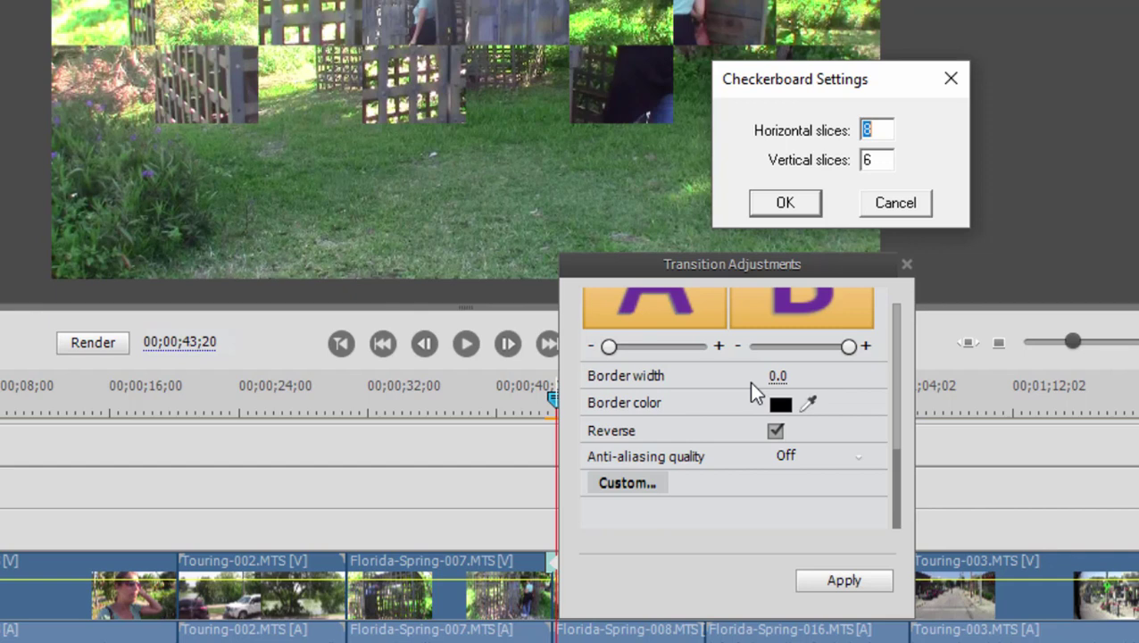
type("32")
key("Tab")
type("31")
key("BackSpace")
type("2")
left_click(773, 262)
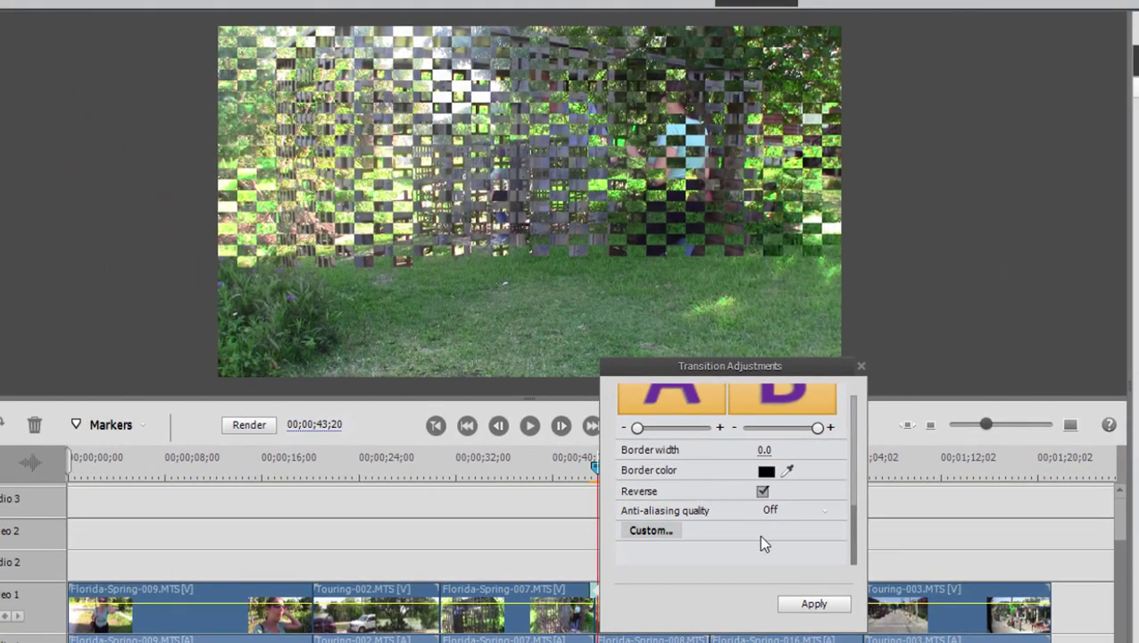
Step: Preview the checkerboard mid-wipe and apply the adjusted CheckerBoard transition
left_click(593, 468)
left_click_drag(593, 468, 589, 471)
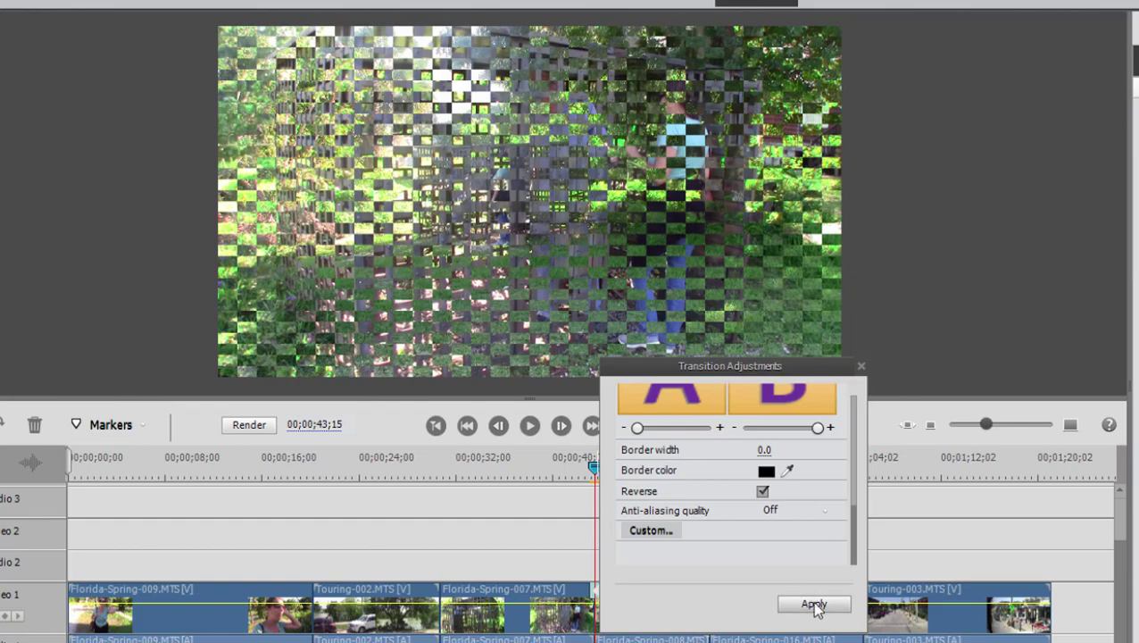
left_click(814, 606)
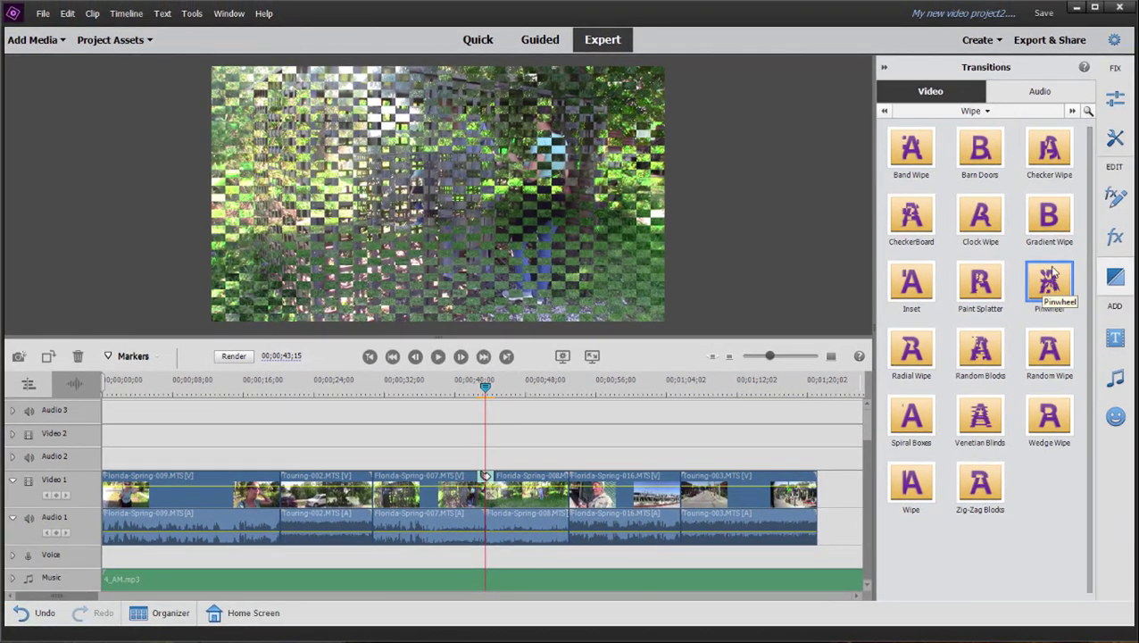
Step: Drop a Pinwheel transition on the Video 1 cut, close its adjustments, then delete it
left_click_drag(1050, 279, 487, 487)
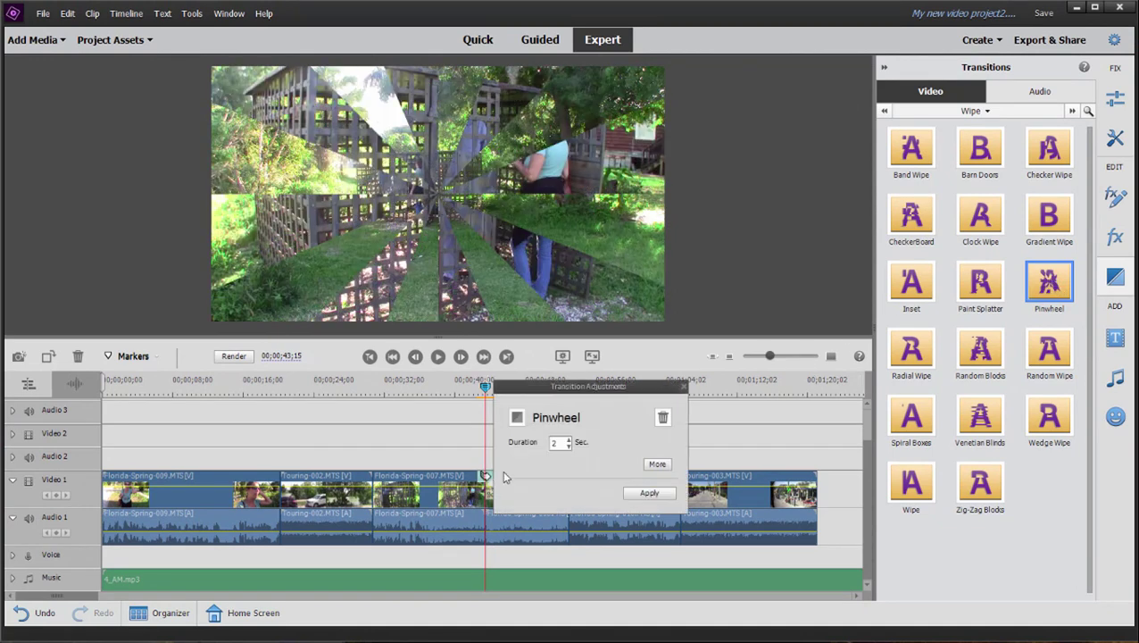
left_click(684, 388)
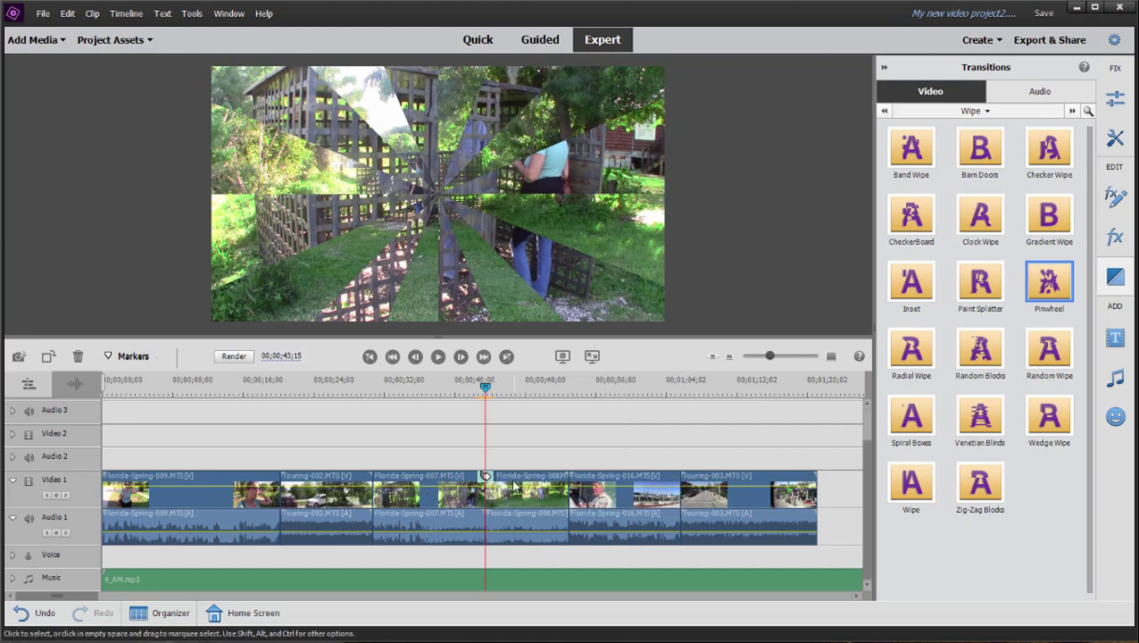
key("Delete")
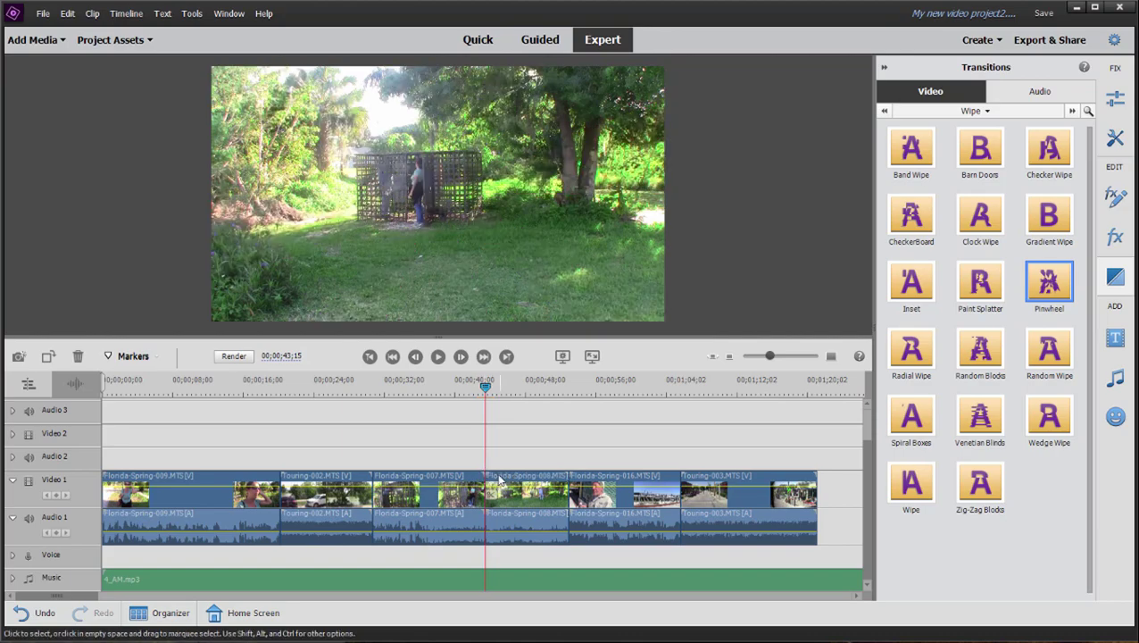
left_click(502, 385)
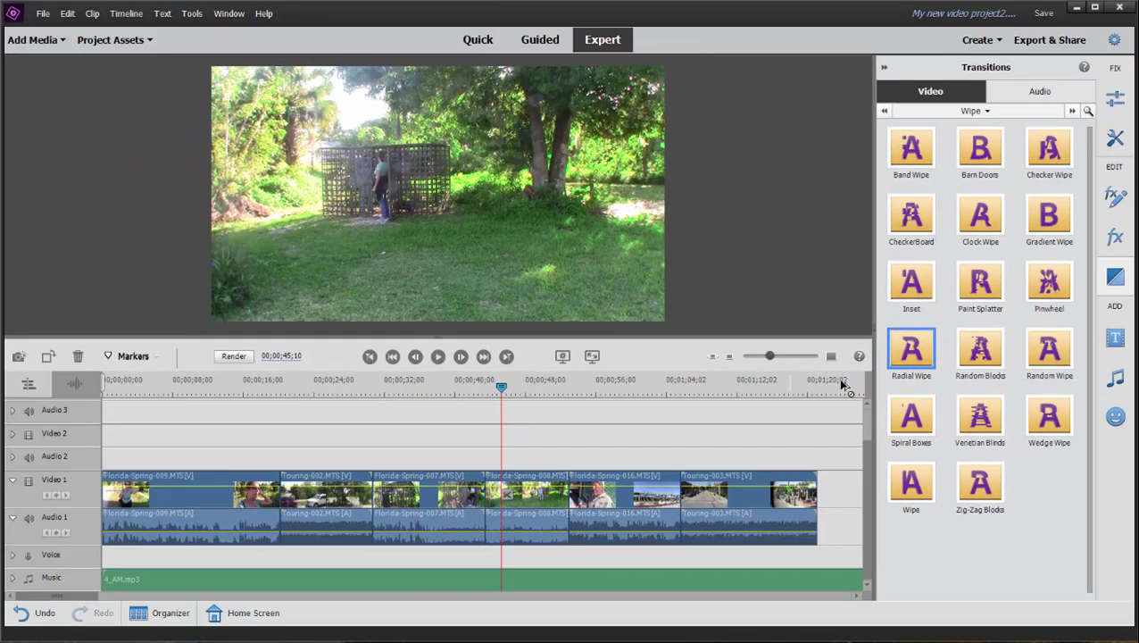
Step: Apply a 2-second Radial Wipe on the 007/008 cut and play it back
left_click_drag(845, 389, 486, 495)
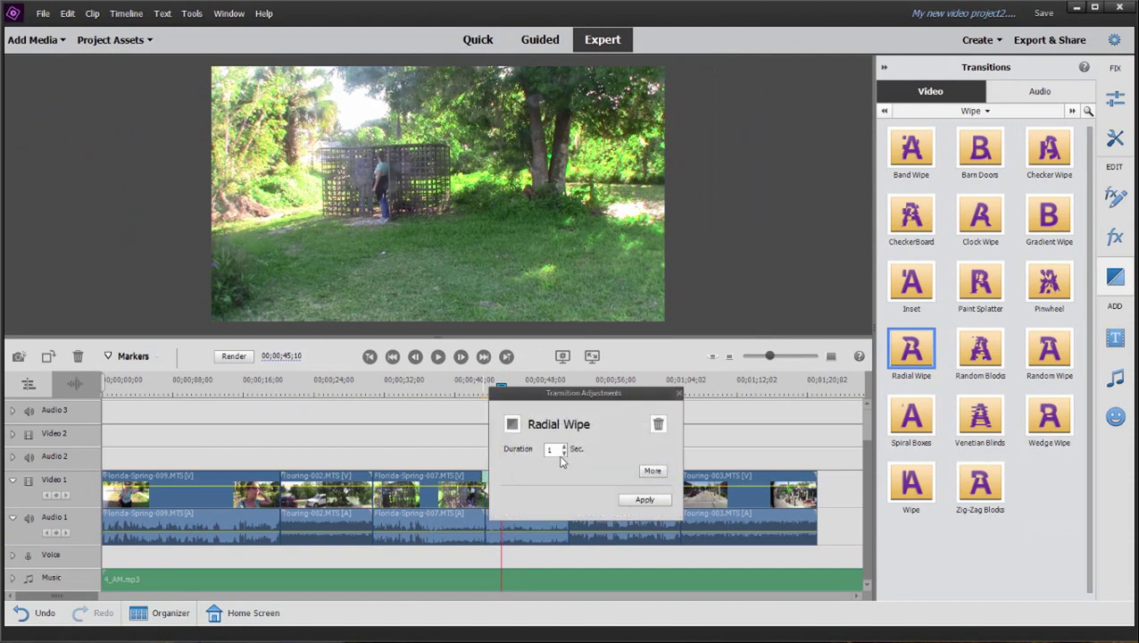
type("2")
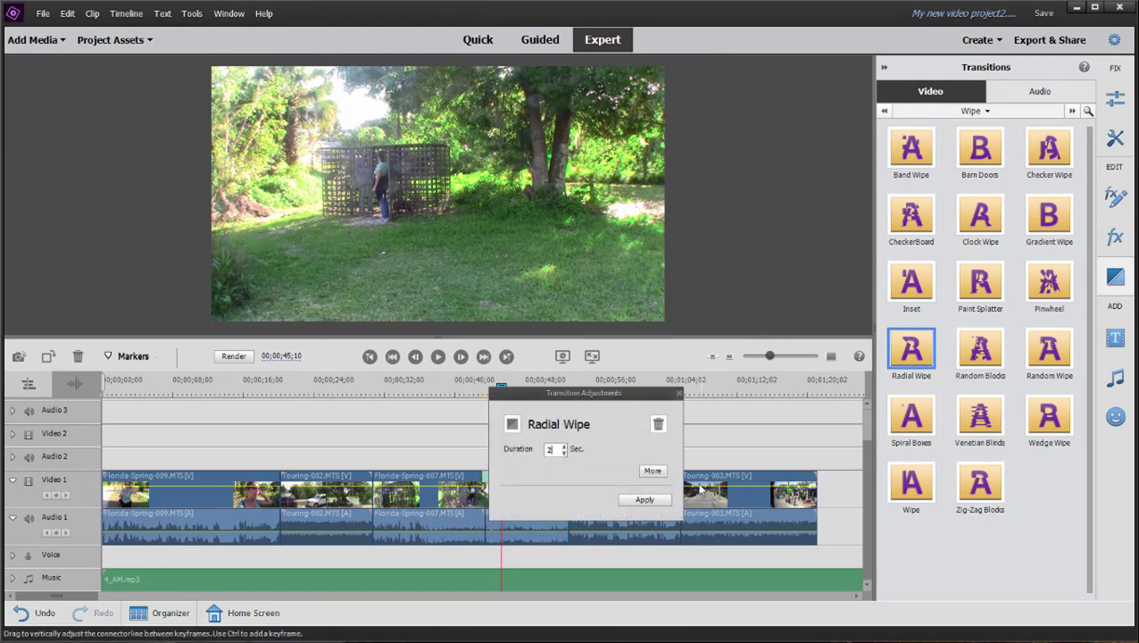
left_click(645, 499)
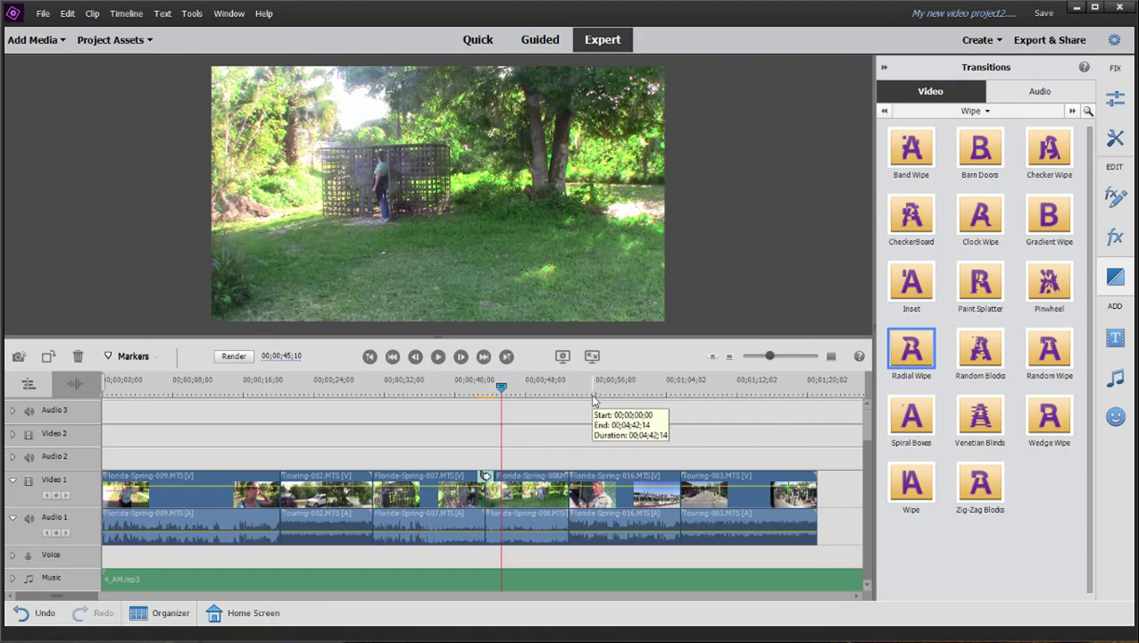
left_click_drag(501, 386, 459, 395)
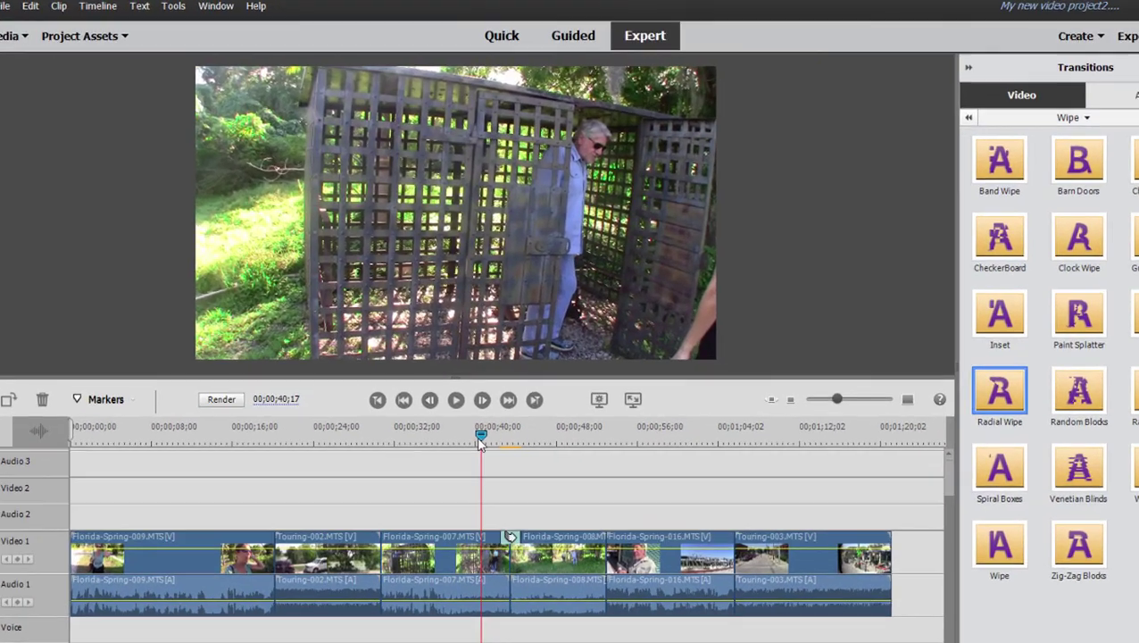
key("space")
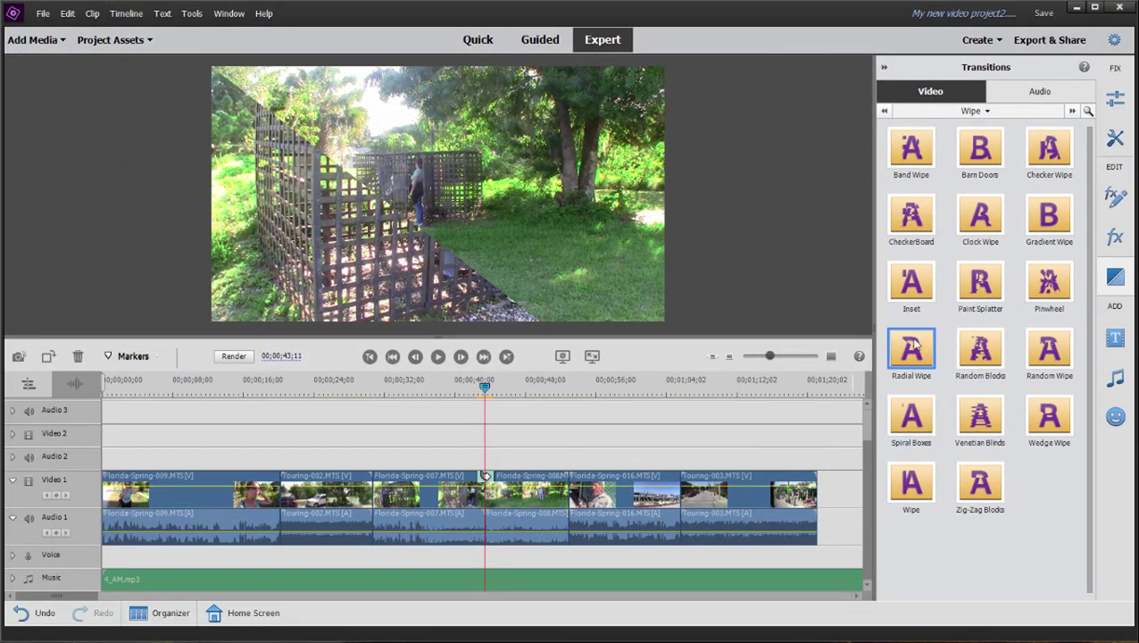
Step: Apply a Radial Wipe on the 008/016 cut and scrub through its preview
left_click_drag(912, 344, 568, 490)
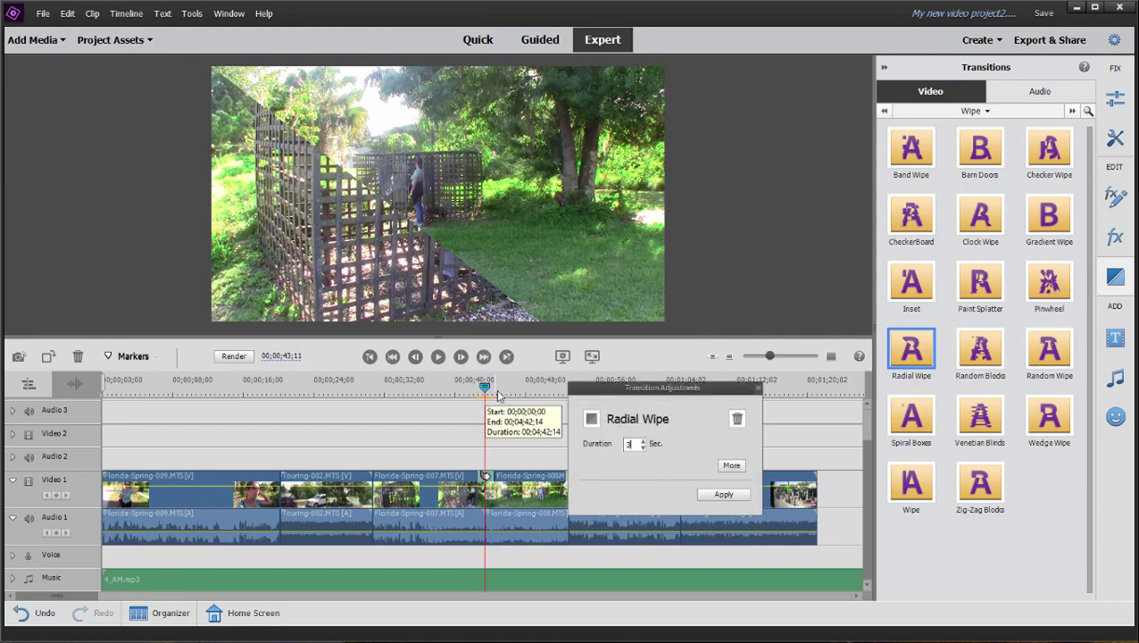
key("Return")
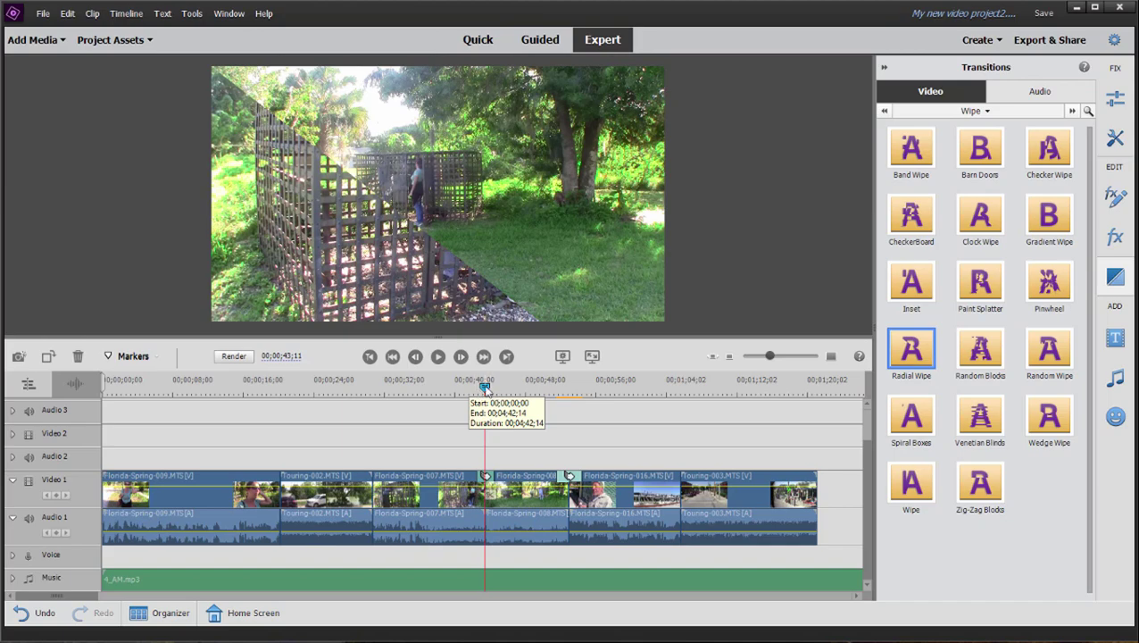
left_click_drag(485, 390, 563, 381)
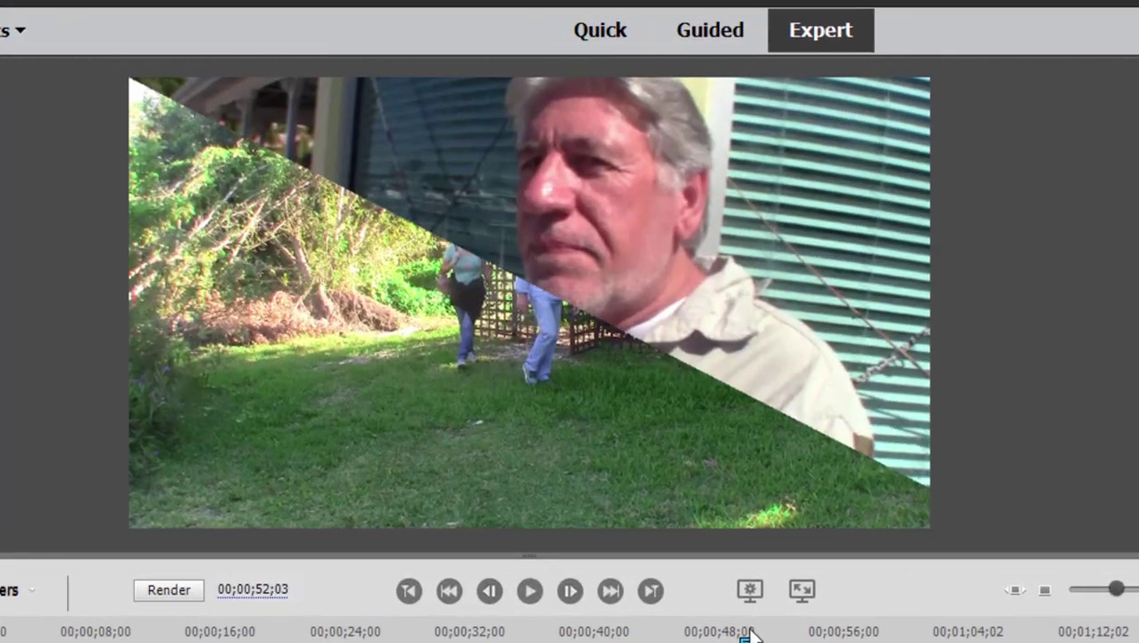
mouse_move(748, 634)
left_mouse_down()
mouse_move(732, 633)
mouse_move(765, 625)
mouse_move(782, 600)
mouse_move(733, 595)
mouse_move(804, 586)
left_mouse_up()
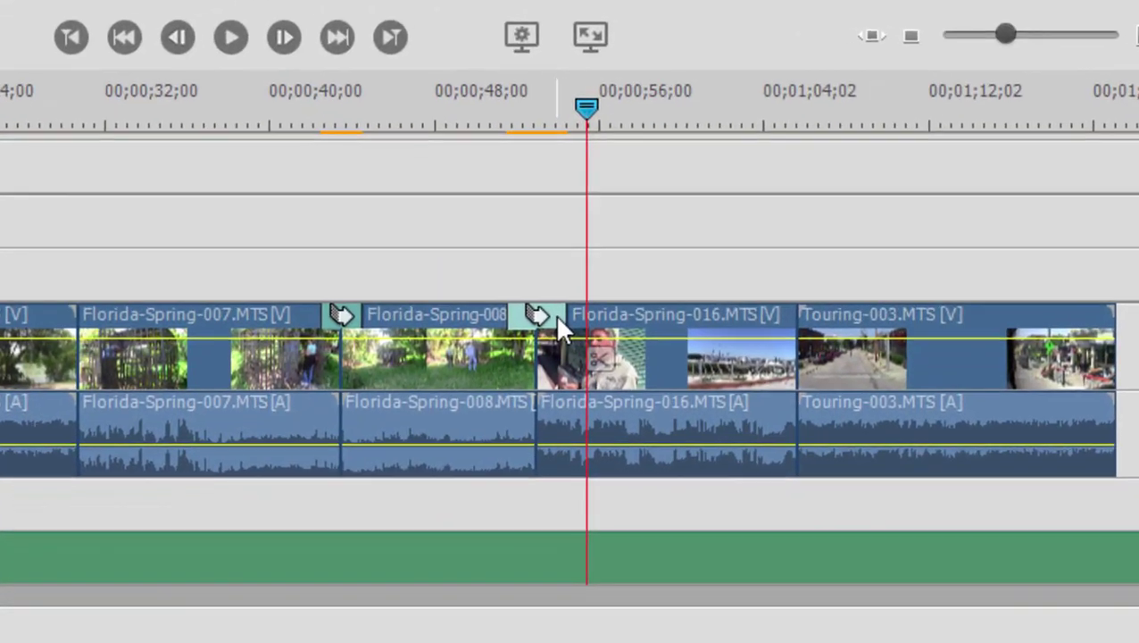
Step: Remove the Radial Wipe from the 008/016 cut and trim 27 frames off Florida-Spring-008's end
left_click_drag(575, 476, 484, 476)
left_click_drag(317, 292, 317, 286)
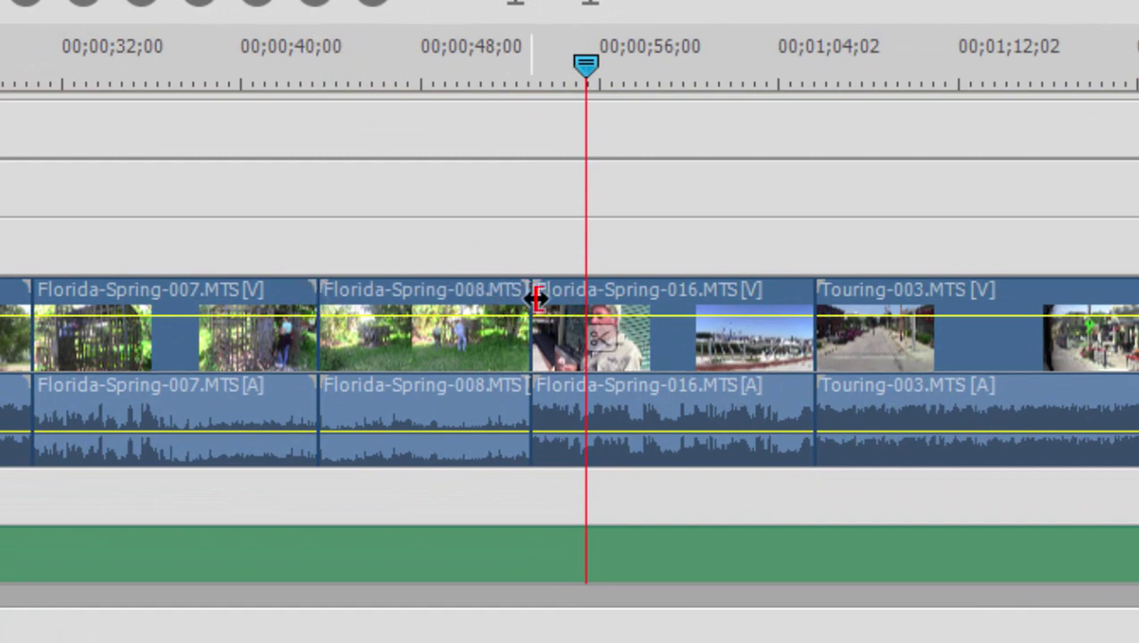
left_click_drag(530, 301, 555, 301)
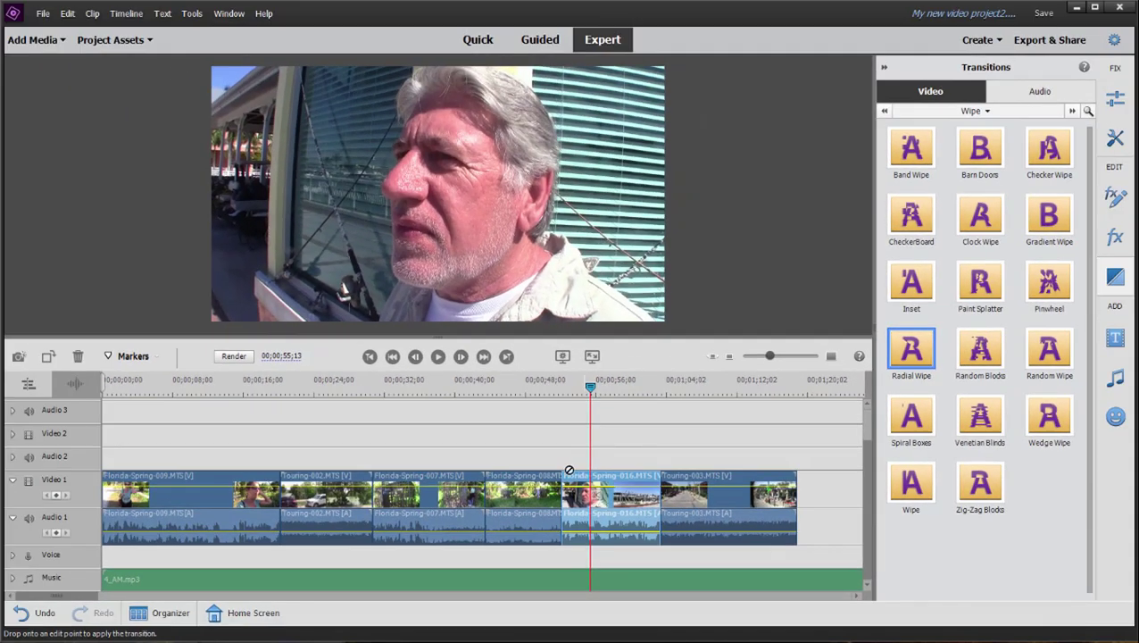
Step: Apply a 1-second Radial Wipe on the trimmed 008/016 cut and preview it mid-wipe
left_click_drag(534, 282, 516, 317)
left_click_drag(571, 491, 564, 491)
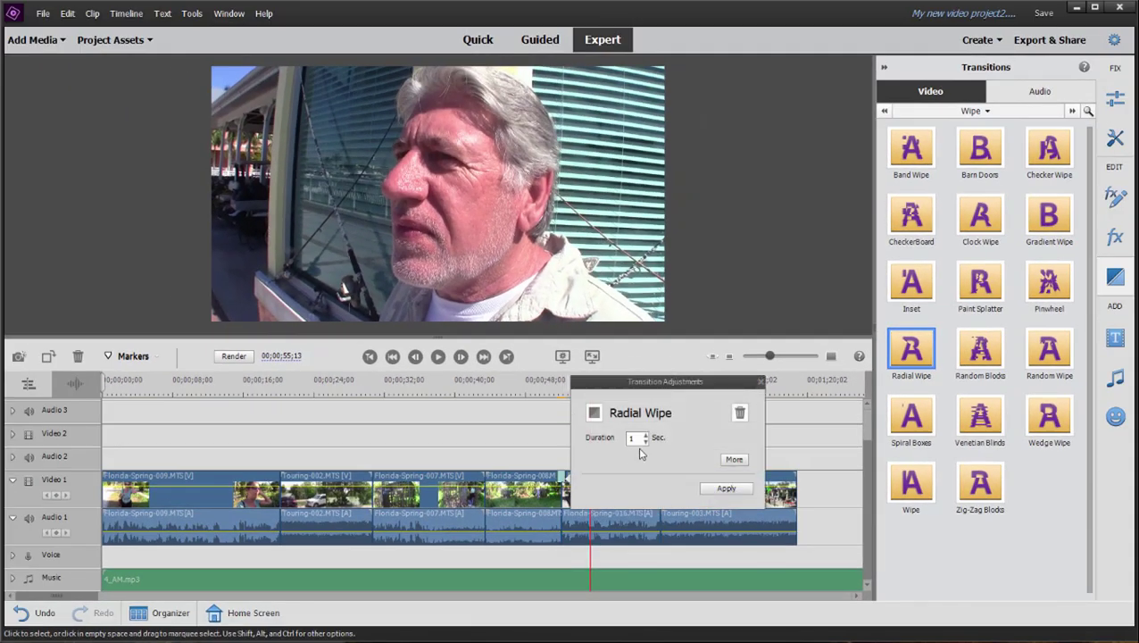
left_click(726, 487)
left_click_drag(590, 386, 551, 387)
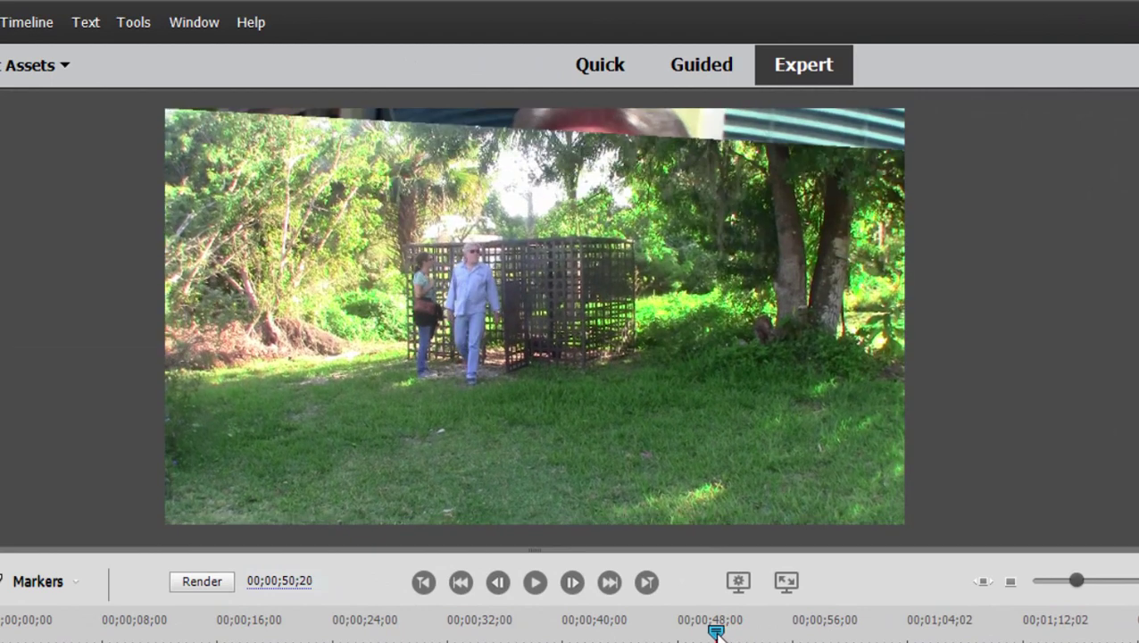